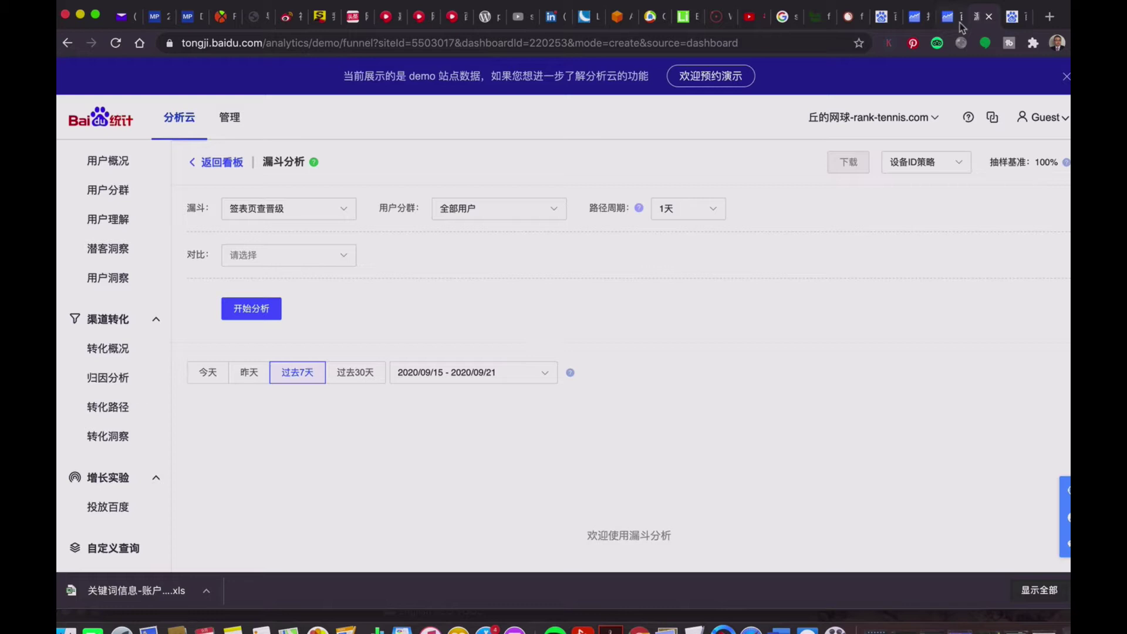
Bring the Baidu Tongji promotion-method report for seosolutions.site to the front.
{"action": "left_click_drag", "start_coordinate": [965, 18], "coordinate": [924, 22]}
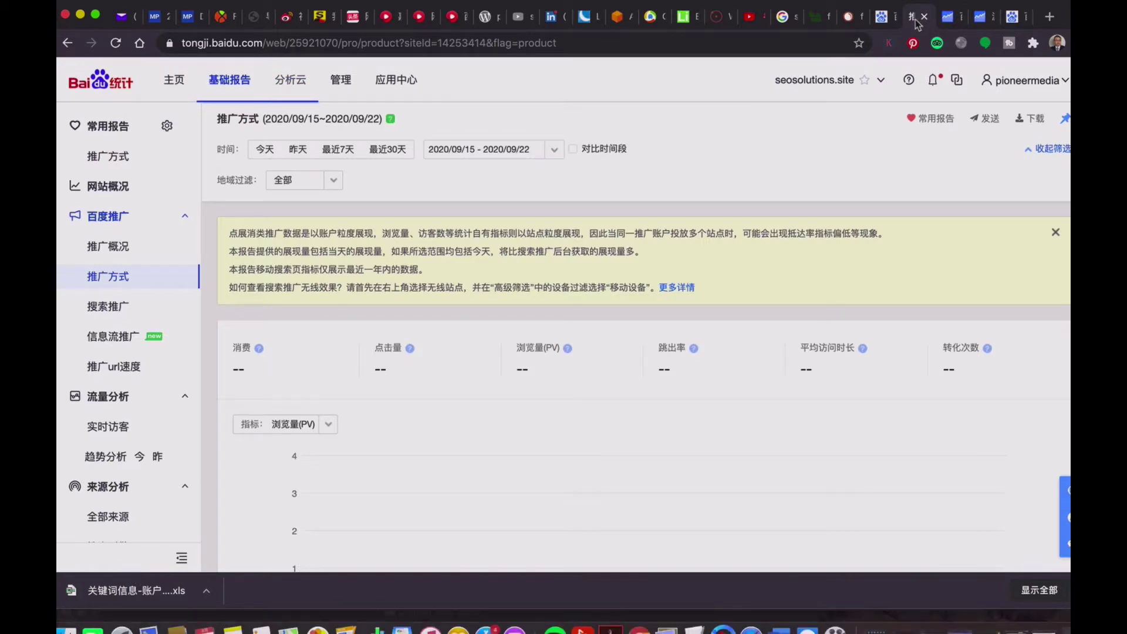
Switch to Baidu Marketing and scroll its home page to the 搜索推广 entry.
{"action": "left_click", "coordinate": [890, 20]}
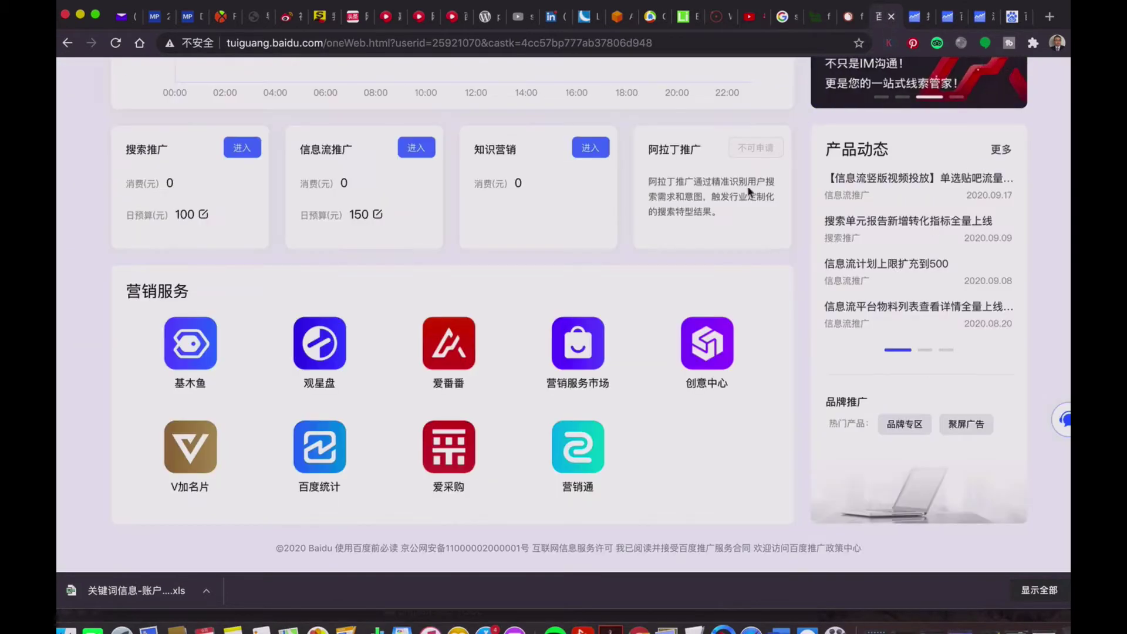
{"action": "scroll", "coordinate": [697, 277], "scroll_direction": "up", "scroll_amount": 4}
{"action": "scroll", "coordinate": [697, 278], "scroll_direction": "up", "scroll_amount": 2}
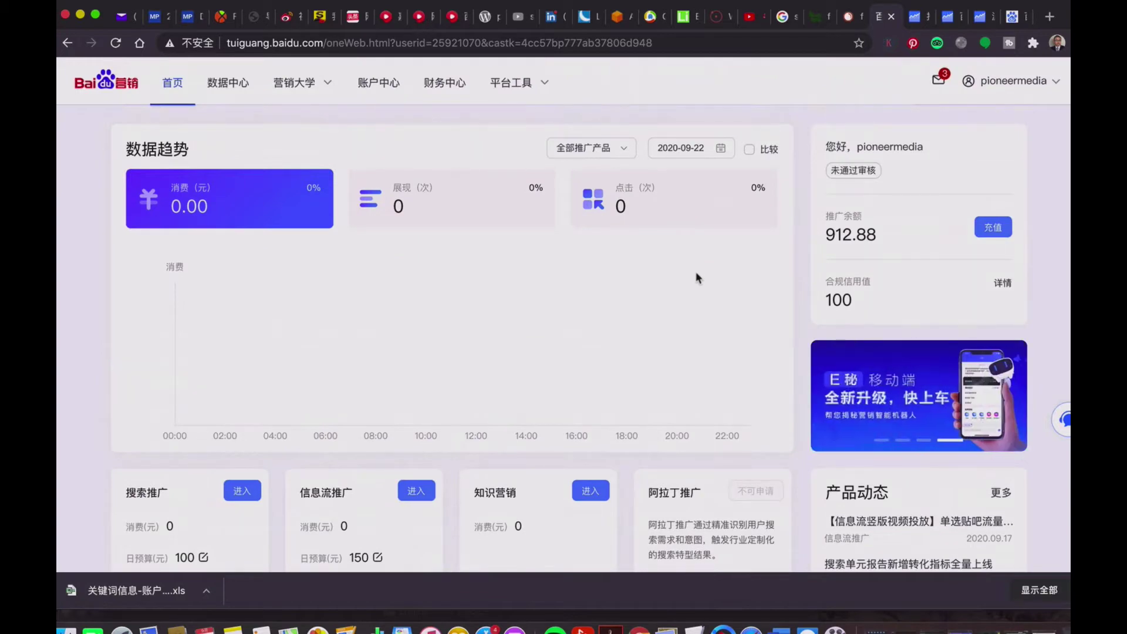
{"action": "scroll", "coordinate": [697, 278], "scroll_direction": "down", "scroll_amount": 1}
{"action": "scroll", "coordinate": [697, 277], "scroll_direction": "up", "scroll_amount": 1}
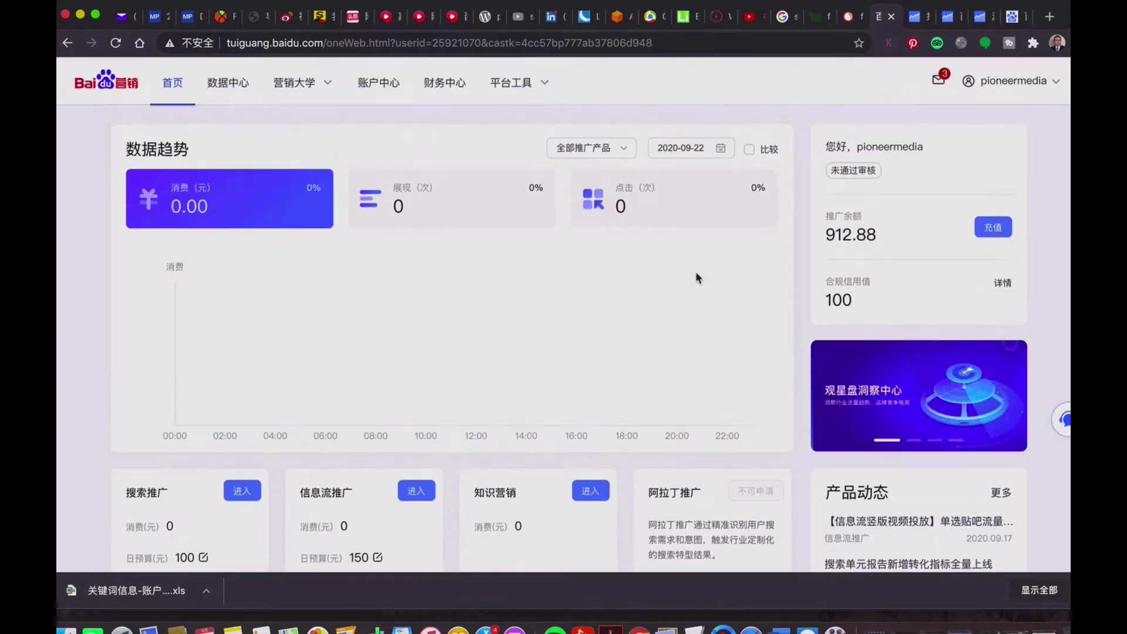
{"action": "scroll", "coordinate": [697, 278], "scroll_direction": "down", "scroll_amount": 1}
{"action": "scroll", "coordinate": [697, 278], "scroll_direction": "down", "scroll_amount": 5}
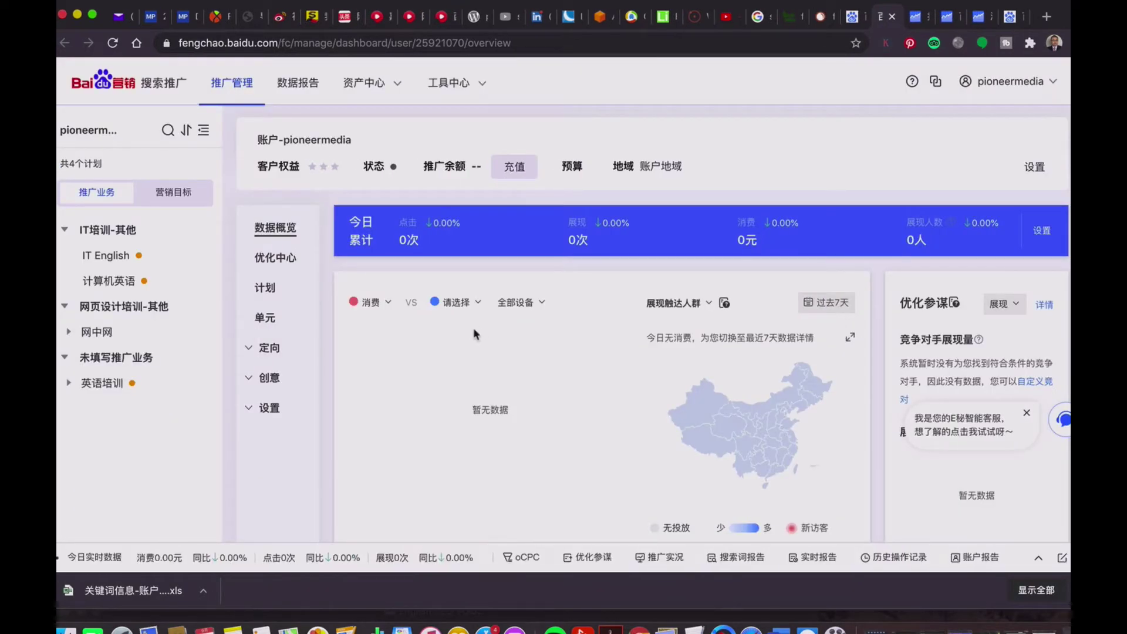
Start a new ad group (新建单元) in the 网中网 campaign.
{"action": "left_click", "coordinate": [103, 333]}
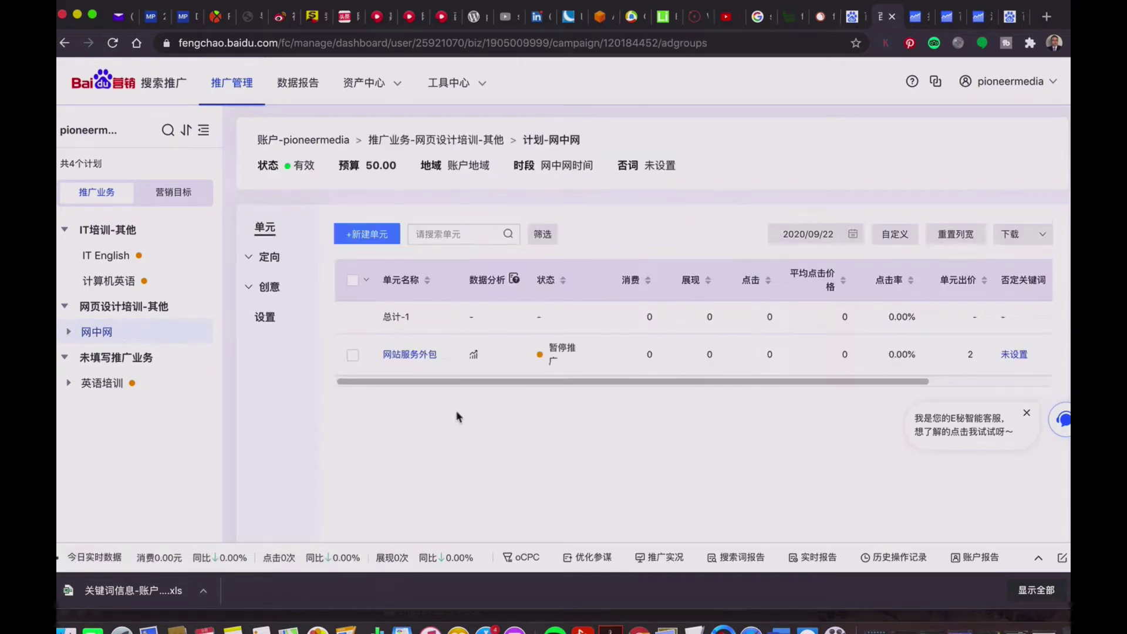
{"action": "left_click", "coordinate": [366, 234]}
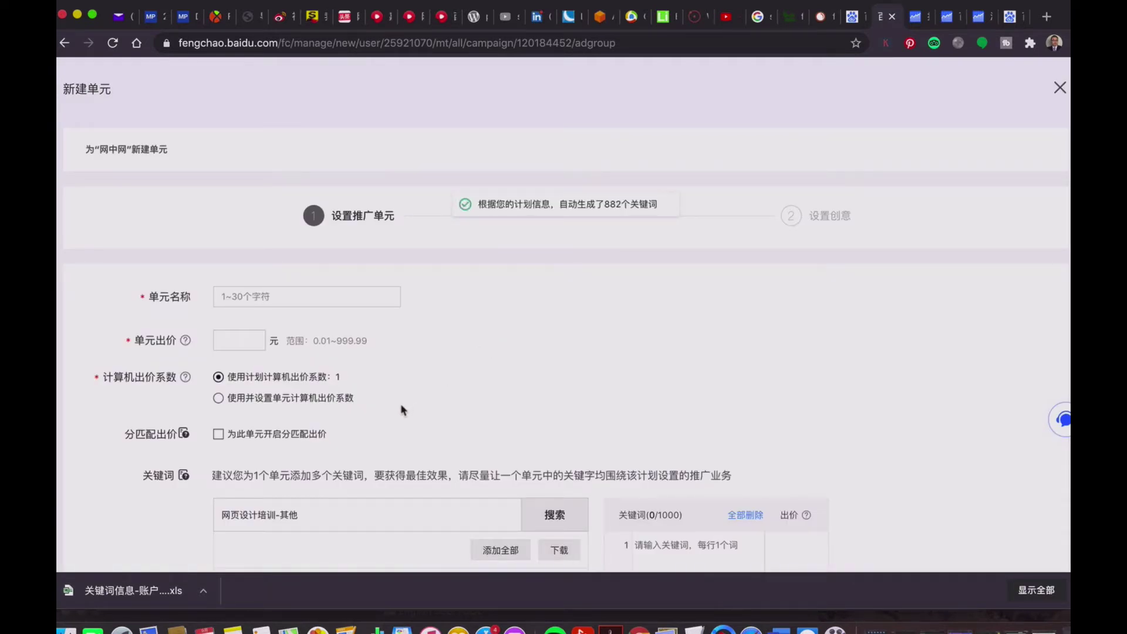
{"action": "scroll", "coordinate": [400, 409], "scroll_direction": "down", "scroll_amount": 1}
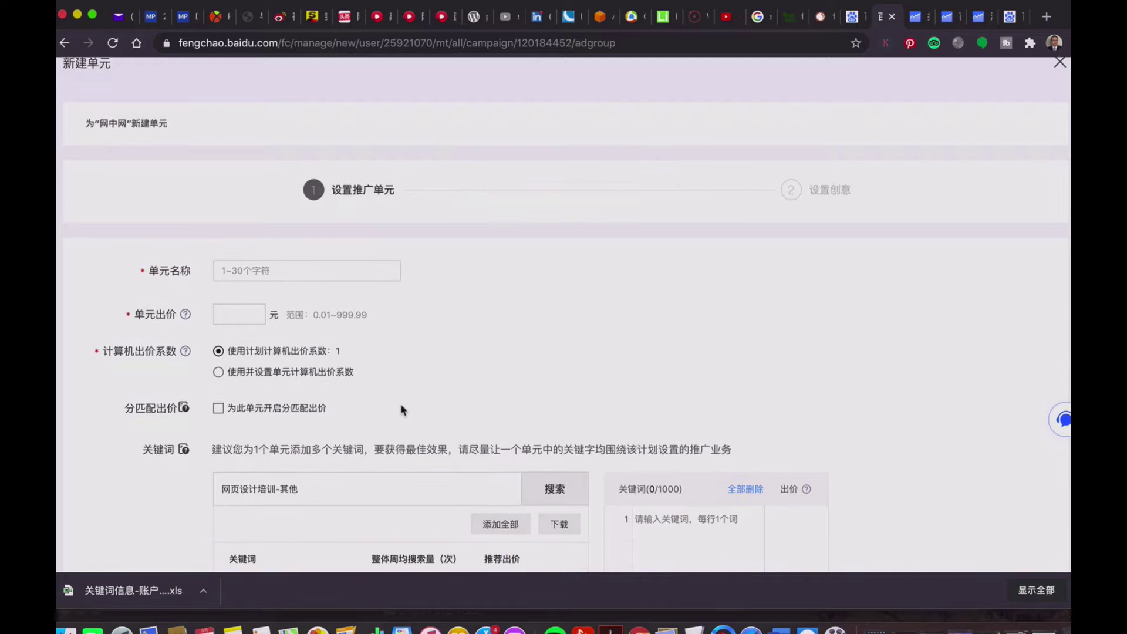
{"action": "scroll", "coordinate": [400, 409], "scroll_direction": "down", "scroll_amount": 5}
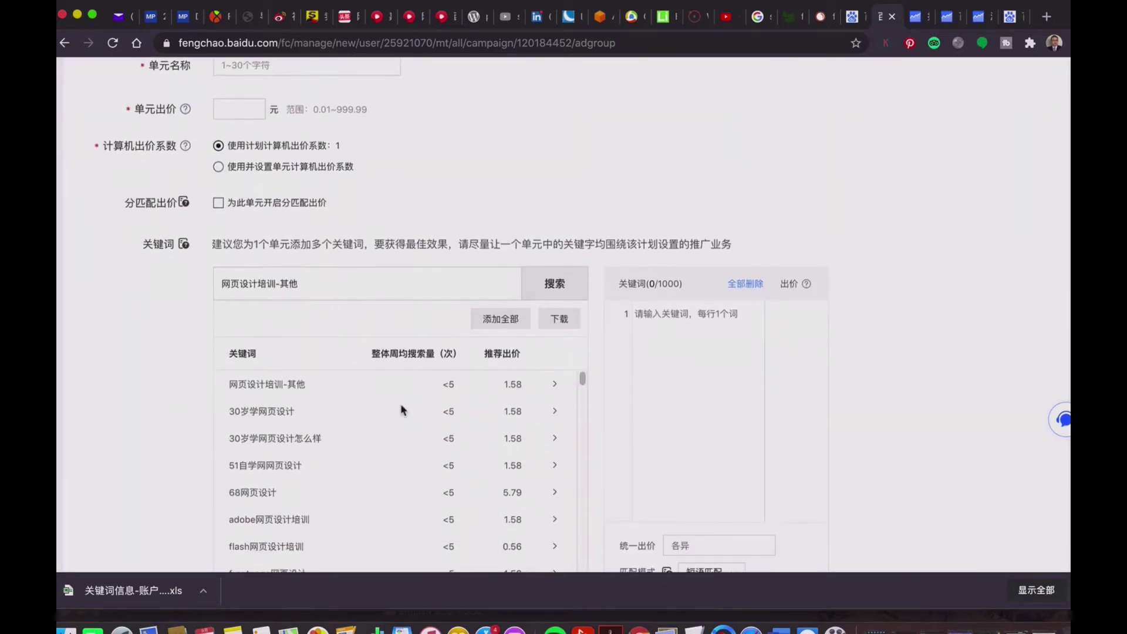
Replace the keyword search term with 外汇交易平台.
{"action": "left_click", "coordinate": [320, 284]}
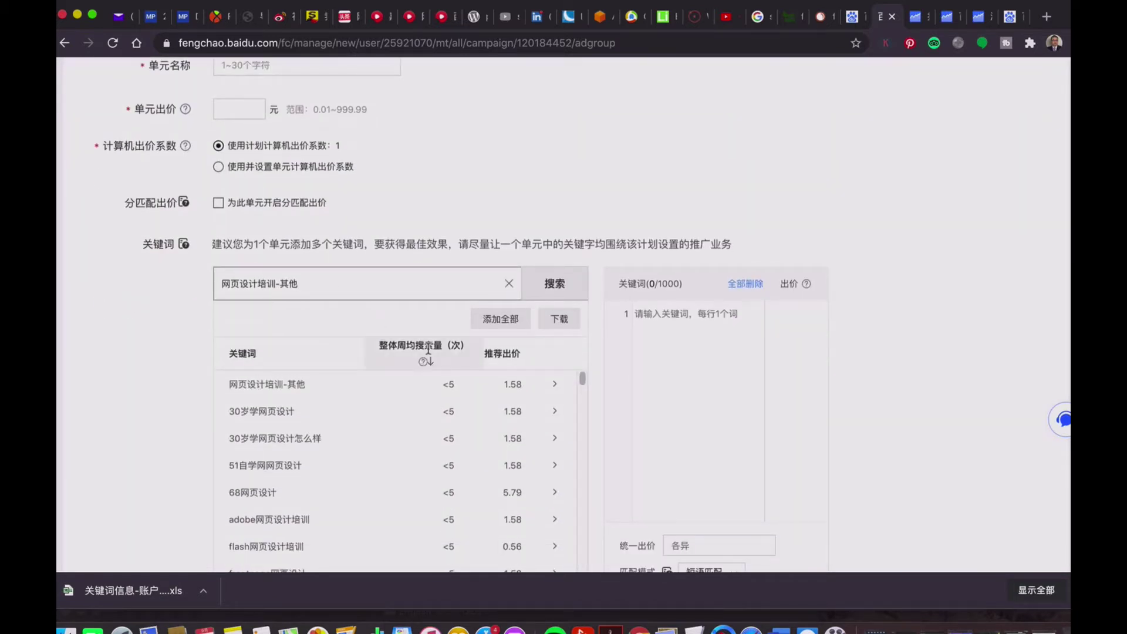
{"action": "key", "text": "BackSpace"}
{"action": "key", "text": "BackSpace"}
{"action": "key", "text": "BackSpace"}
{"action": "key", "text": "BackSpace"}
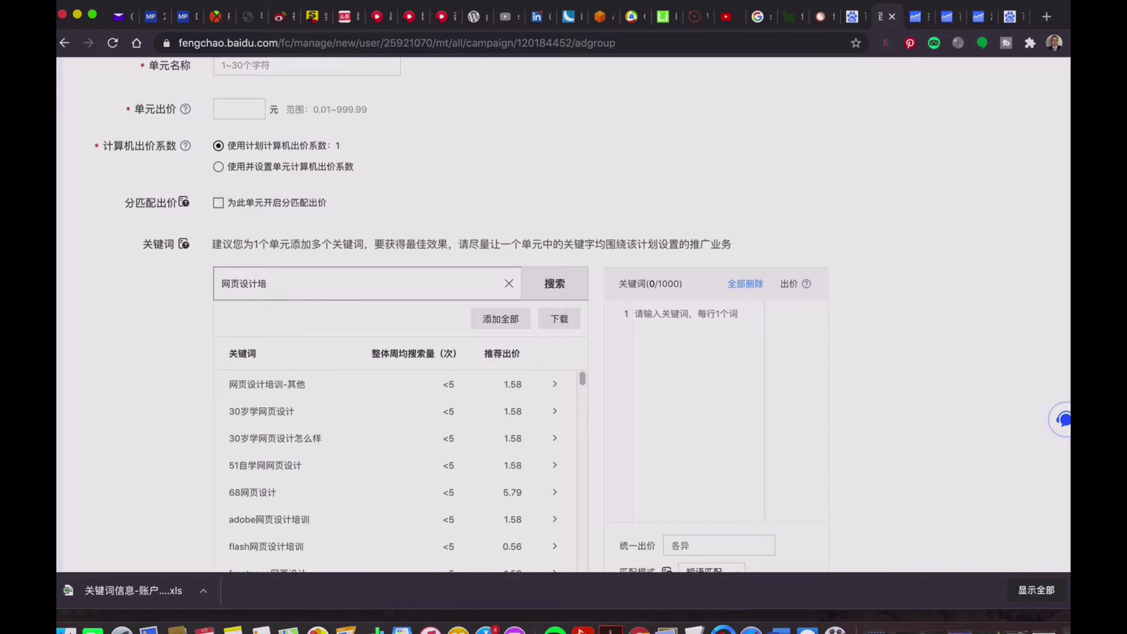
{"action": "key", "text": "BackSpace"}
{"action": "key", "text": "BackSpace"}
{"action": "key", "text": "BackSpace"}
{"action": "key", "text": "BackSpace"}
{"action": "key", "text": "BackSpace"}
{"action": "type", "text": "wai"}
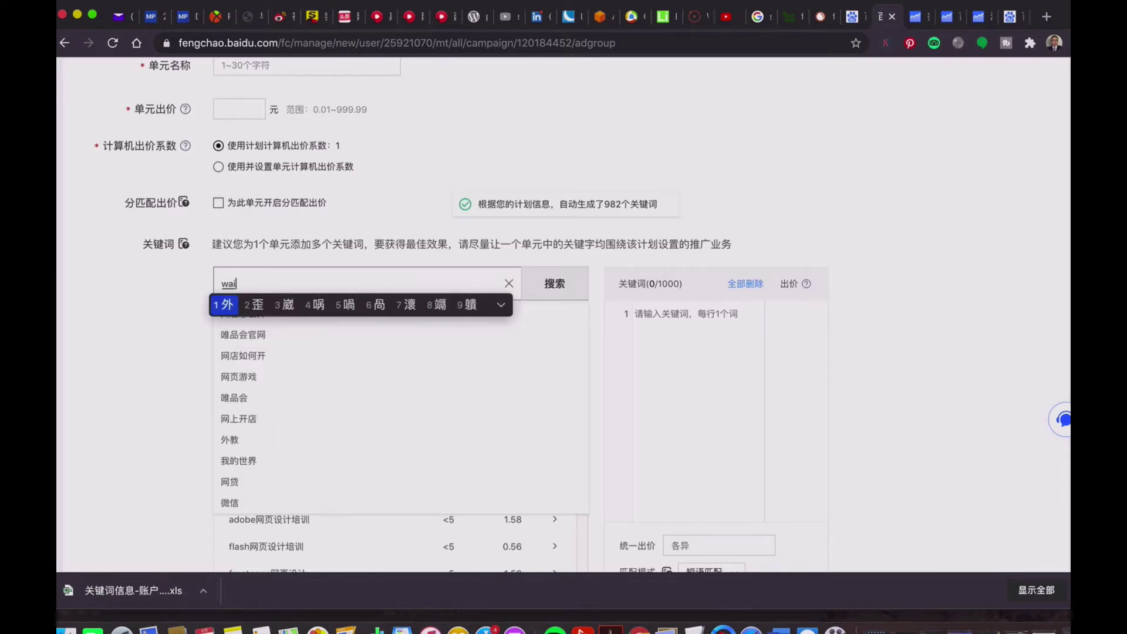
{"action": "type", "text": "hui"}
{"action": "key", "text": "space"}
{"action": "type", "text": "jiaoy"}
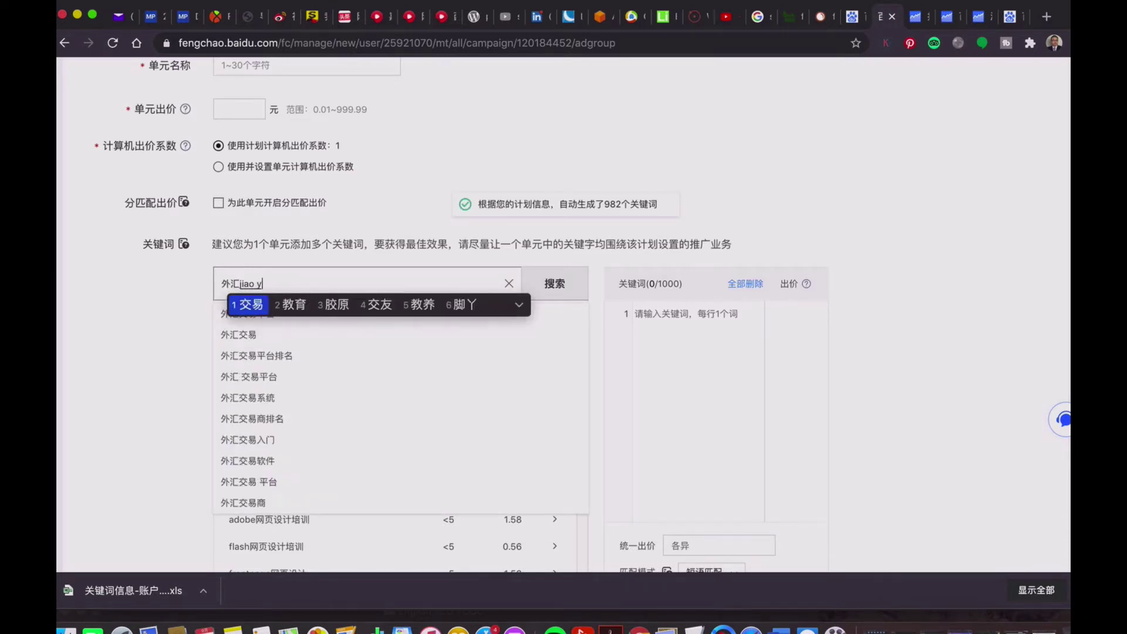
{"action": "type", "text": "i"}
{"action": "key", "text": "space"}
{"action": "type", "text": "pingt"}
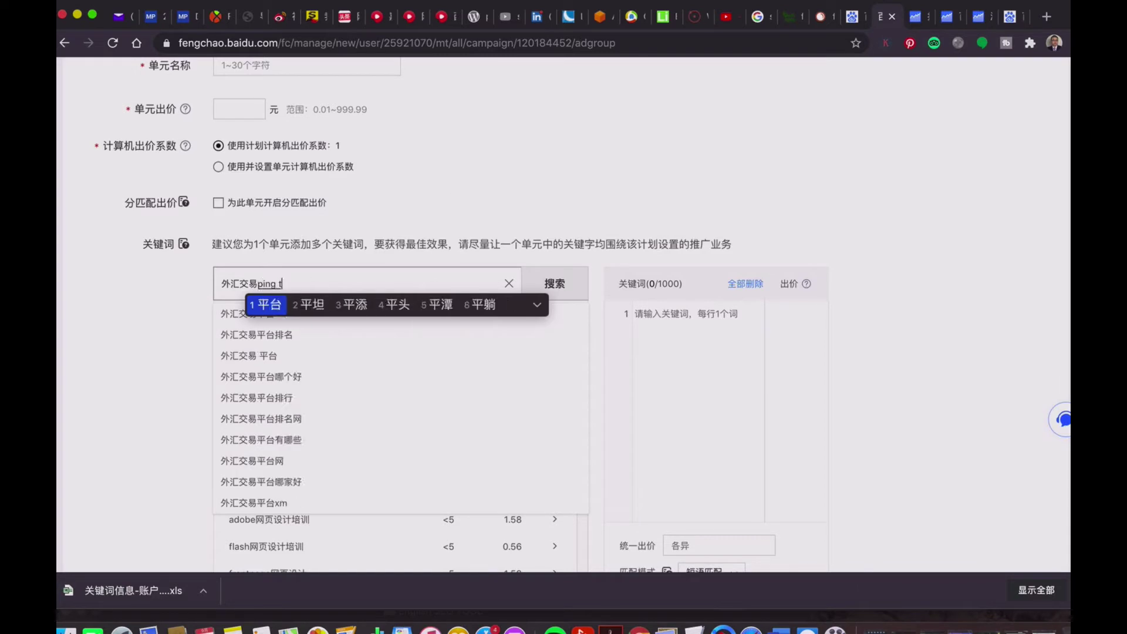
{"action": "key", "text": "space"}
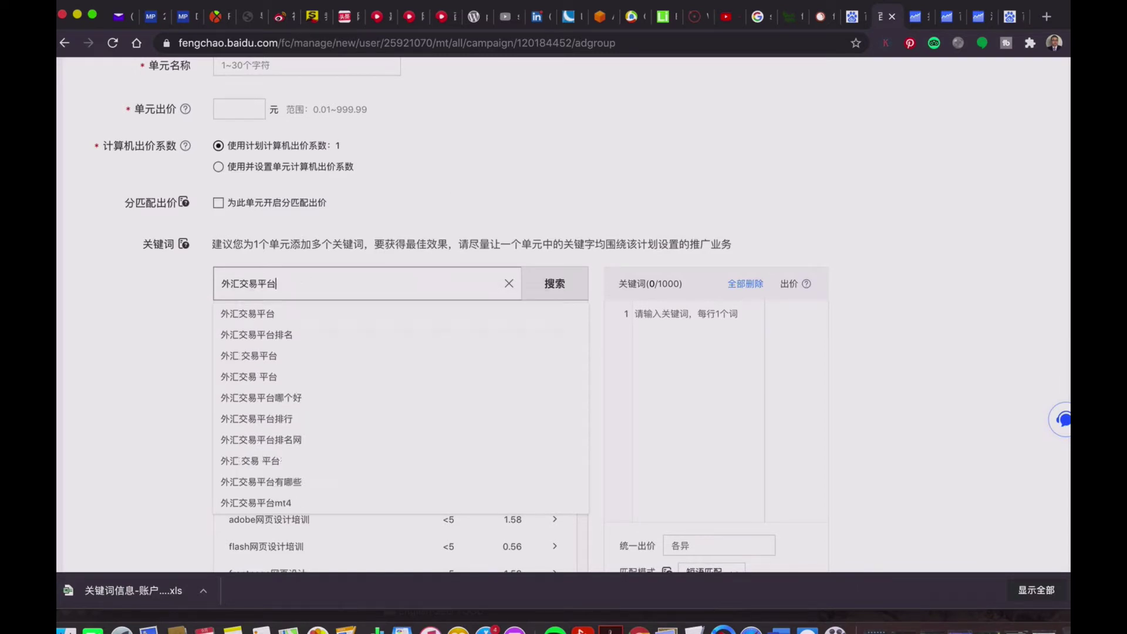
Run the keyword suggestion search for 外汇交易平台 and browse the results.
{"action": "left_click", "coordinate": [266, 317]}
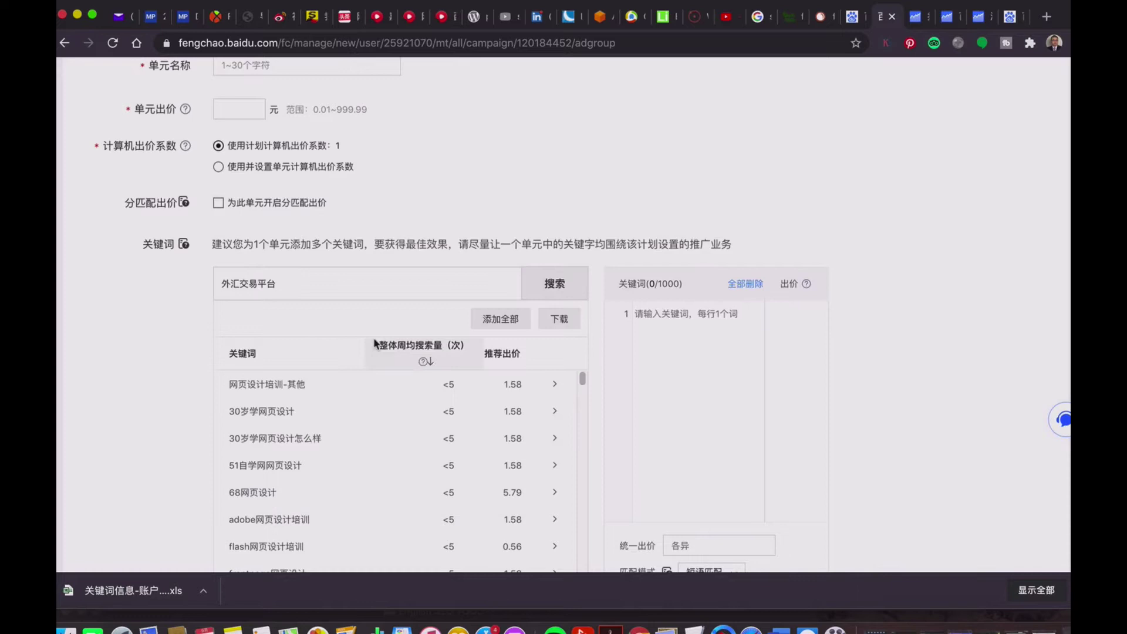
{"action": "left_click", "coordinate": [541, 287]}
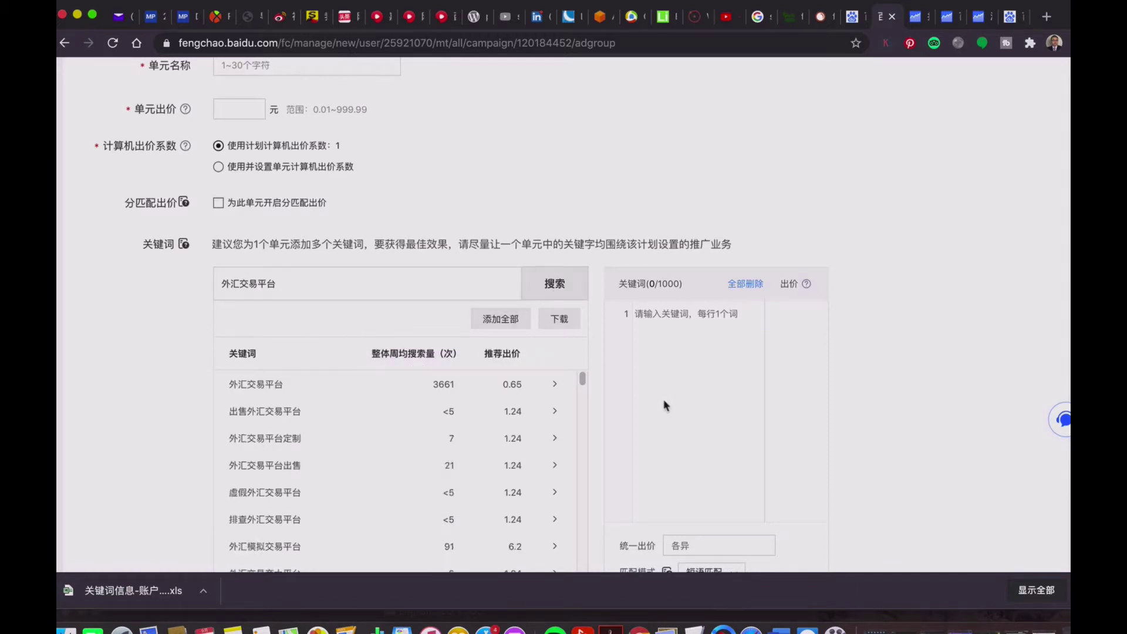
{"action": "scroll", "coordinate": [621, 406], "scroll_direction": "down", "scroll_amount": 2}
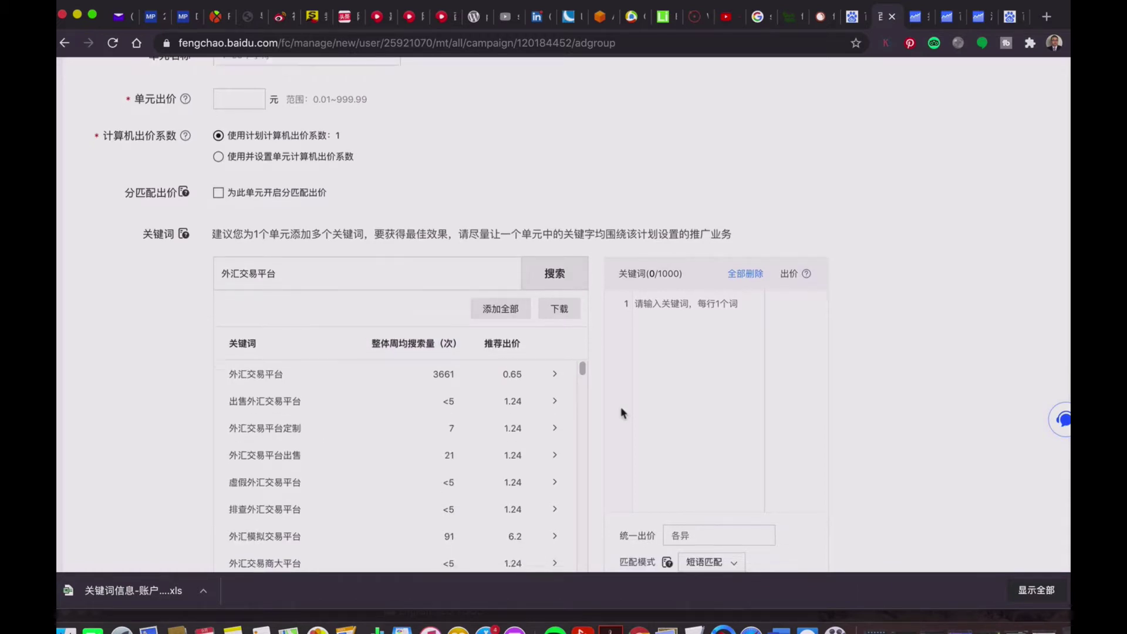
{"action": "scroll", "coordinate": [621, 409], "scroll_direction": "down", "scroll_amount": 5}
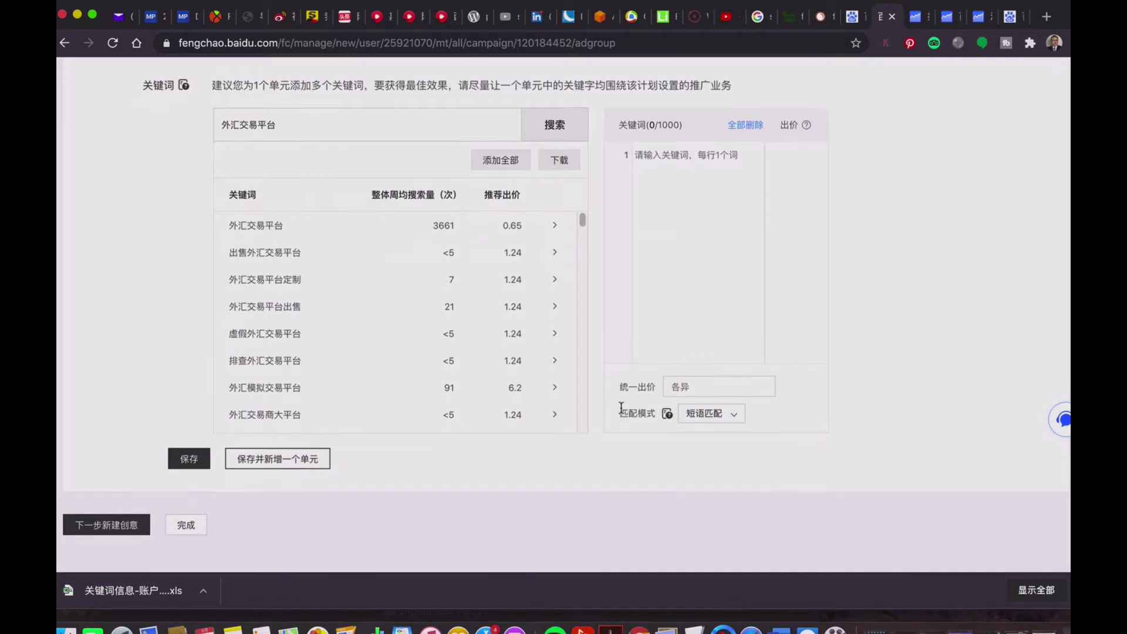
{"action": "scroll", "coordinate": [467, 381], "scroll_direction": "down", "scroll_amount": 2}
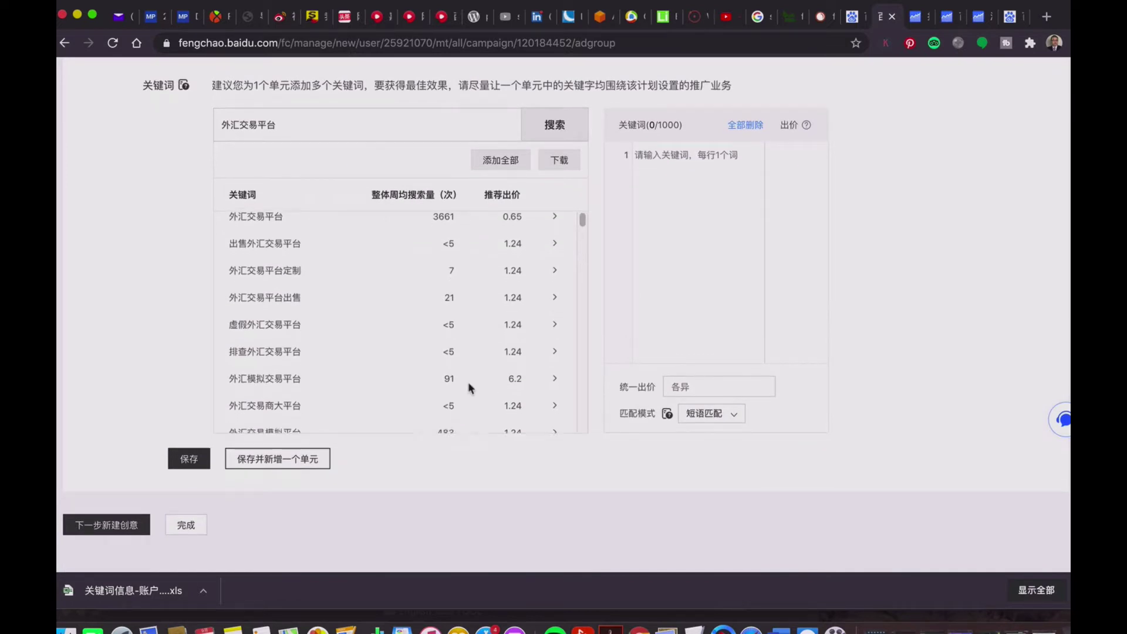
{"action": "scroll", "coordinate": [467, 381], "scroll_direction": "down", "scroll_amount": 8}
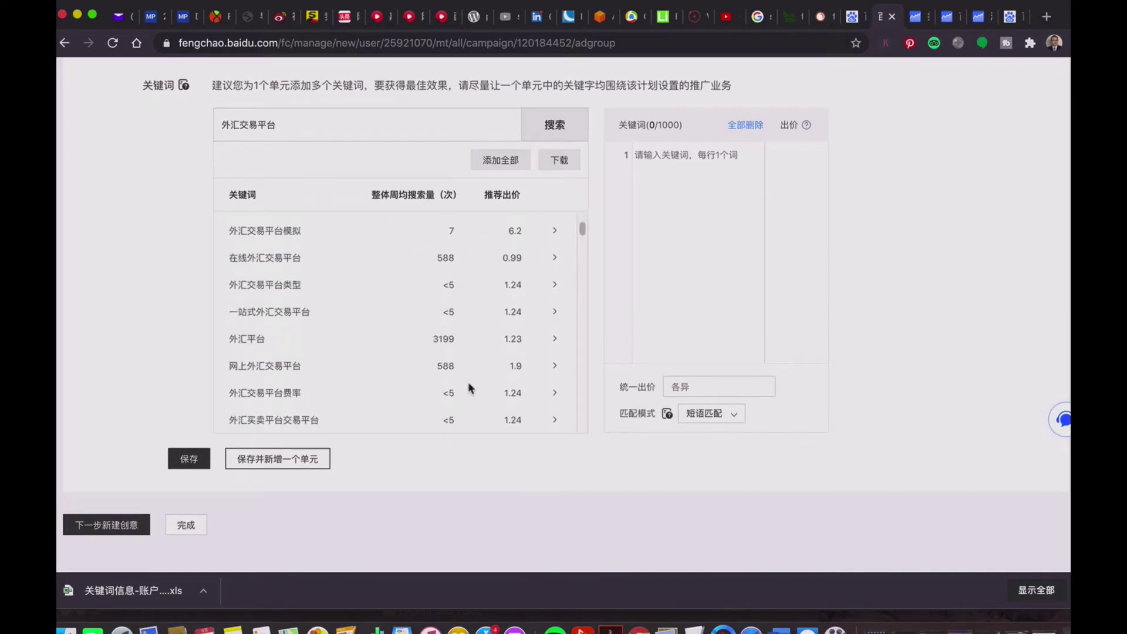
Scroll to the bottom of the suggestion list and load more keywords.
{"action": "scroll", "coordinate": [467, 382], "scroll_direction": "down", "scroll_amount": 8}
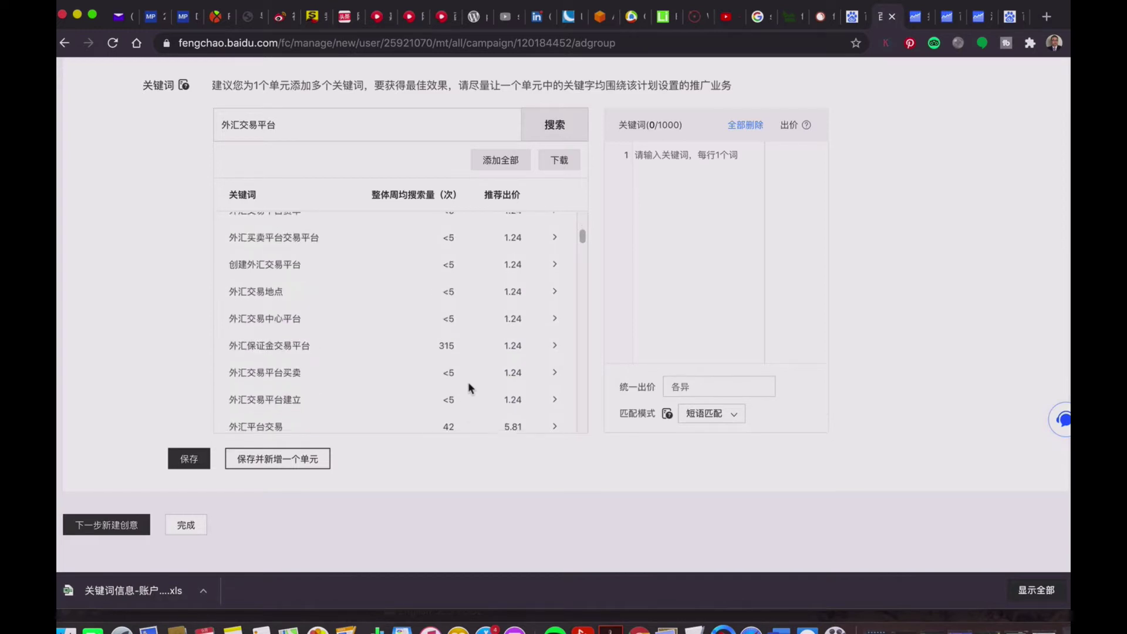
{"action": "scroll", "coordinate": [467, 382], "scroll_direction": "down", "scroll_amount": 8}
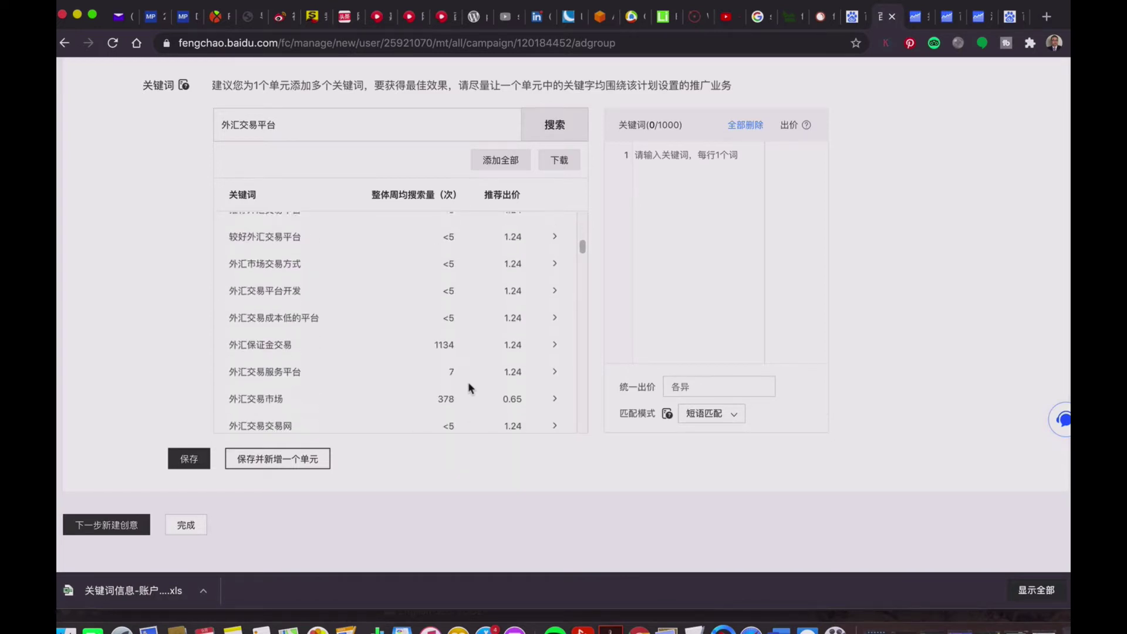
{"action": "scroll", "coordinate": [467, 387], "scroll_direction": "down", "scroll_amount": 8}
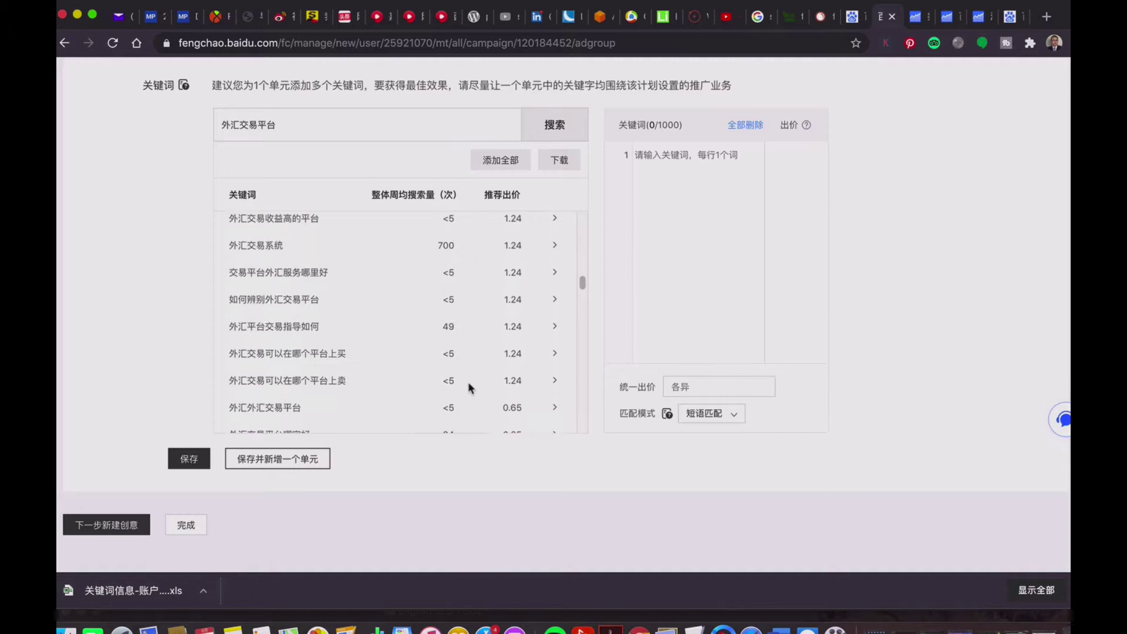
{"action": "scroll", "coordinate": [468, 388], "scroll_direction": "down", "scroll_amount": 8}
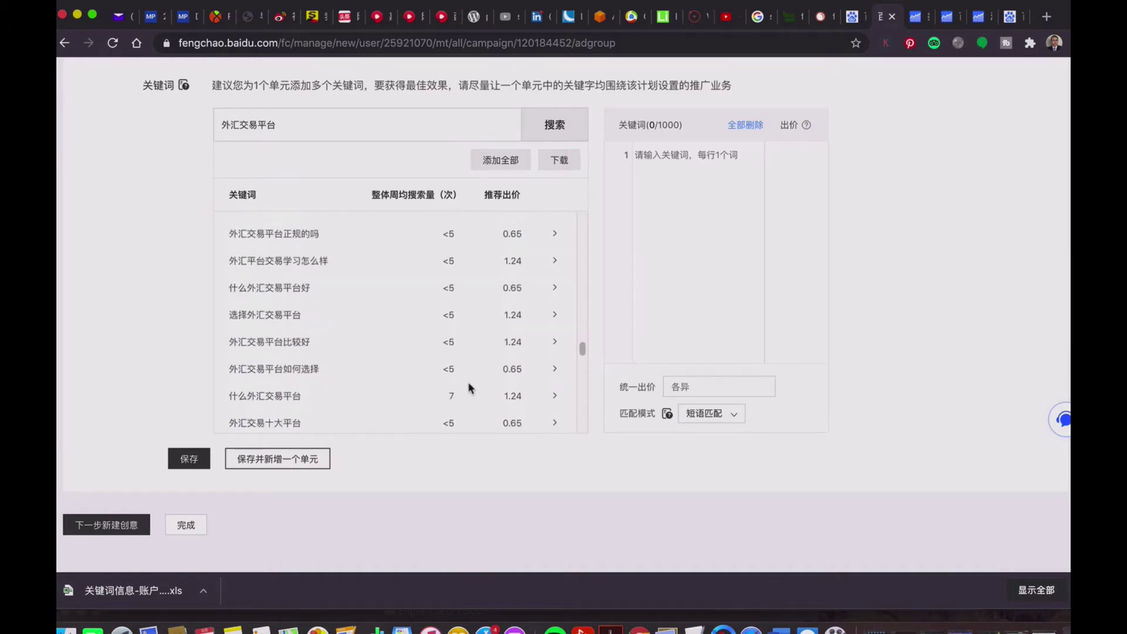
{"action": "scroll", "coordinate": [467, 387], "scroll_direction": "down", "scroll_amount": 8}
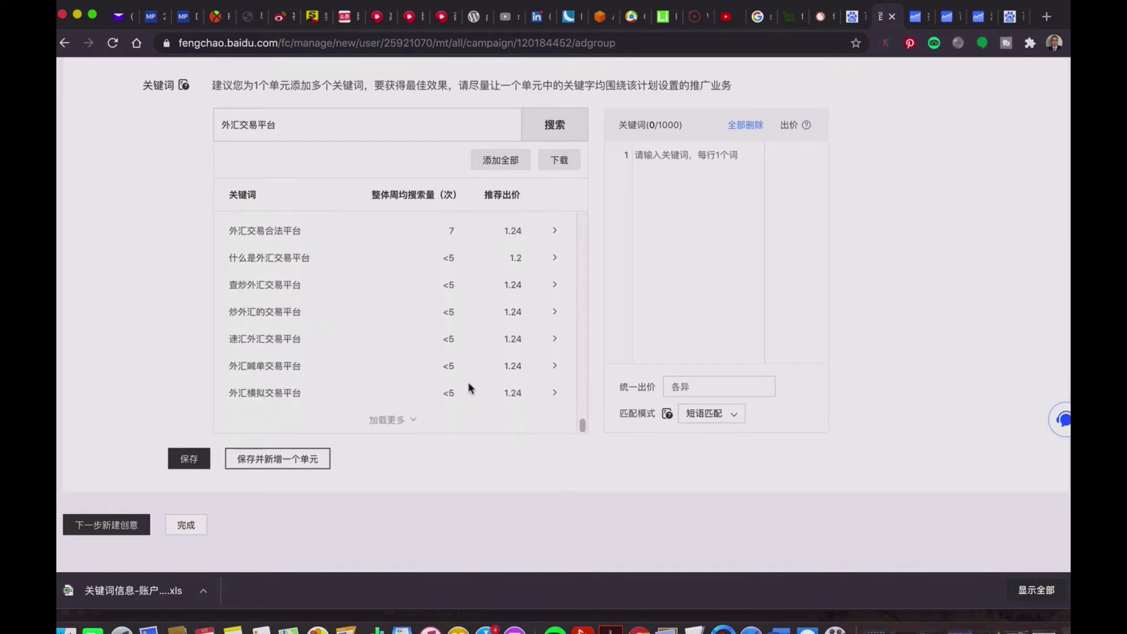
{"action": "left_click", "coordinate": [389, 420]}
{"action": "scroll", "coordinate": [478, 393], "scroll_direction": "down", "scroll_amount": 5}
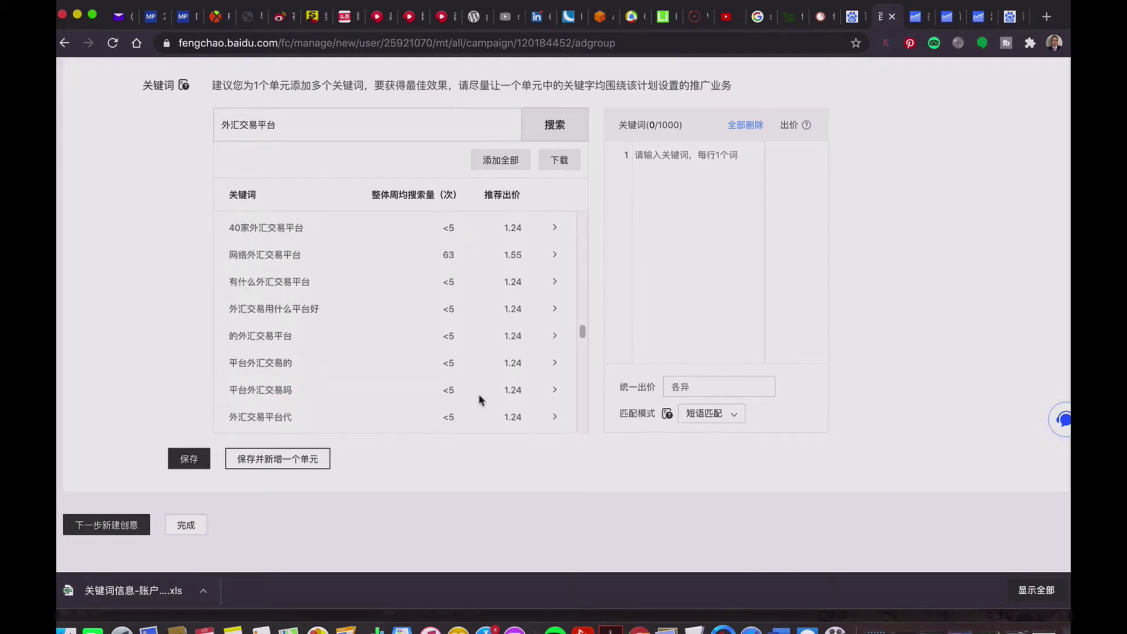
Download the suggested keyword list to the desktop as an Excel xls file.
{"action": "left_click", "coordinate": [560, 160]}
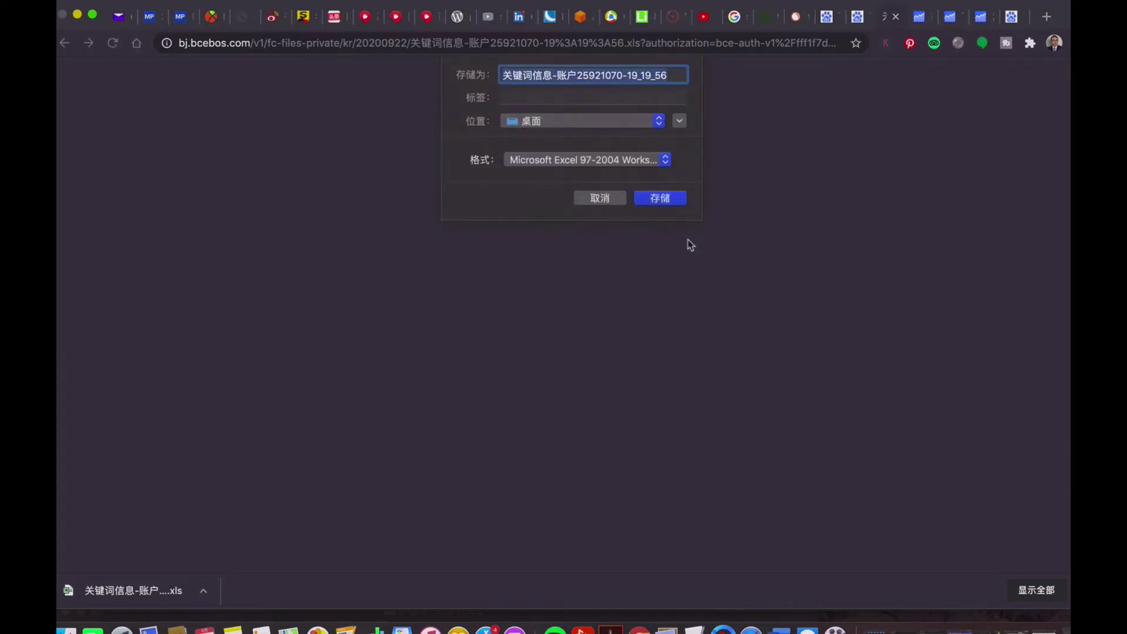
{"action": "left_click", "coordinate": [670, 202]}
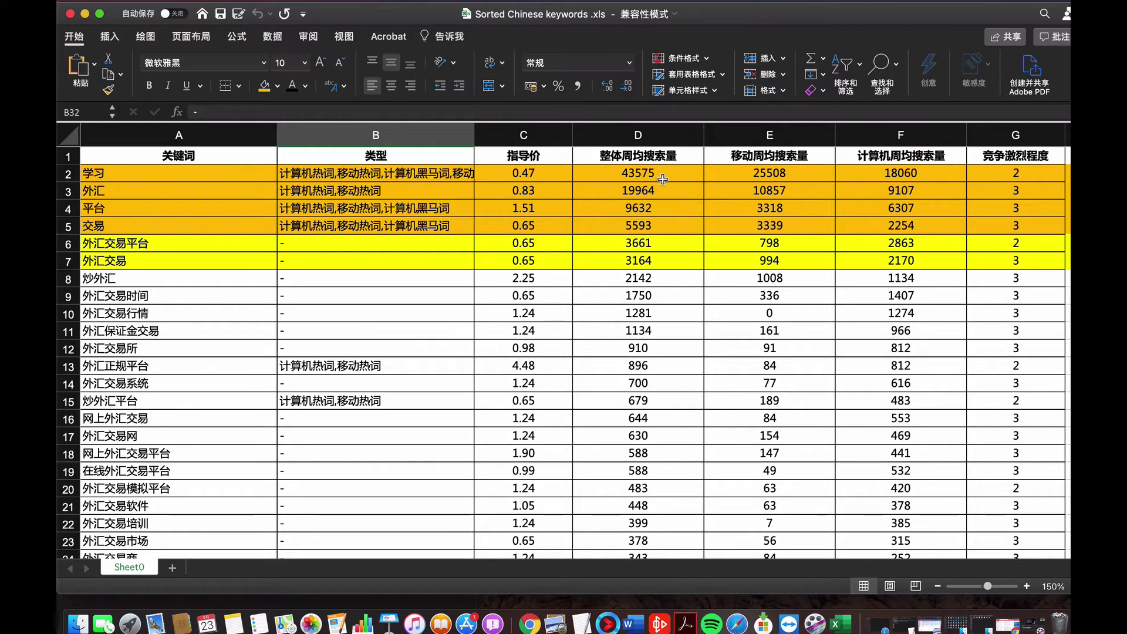
{"action": "left_click", "coordinate": [652, 136]}
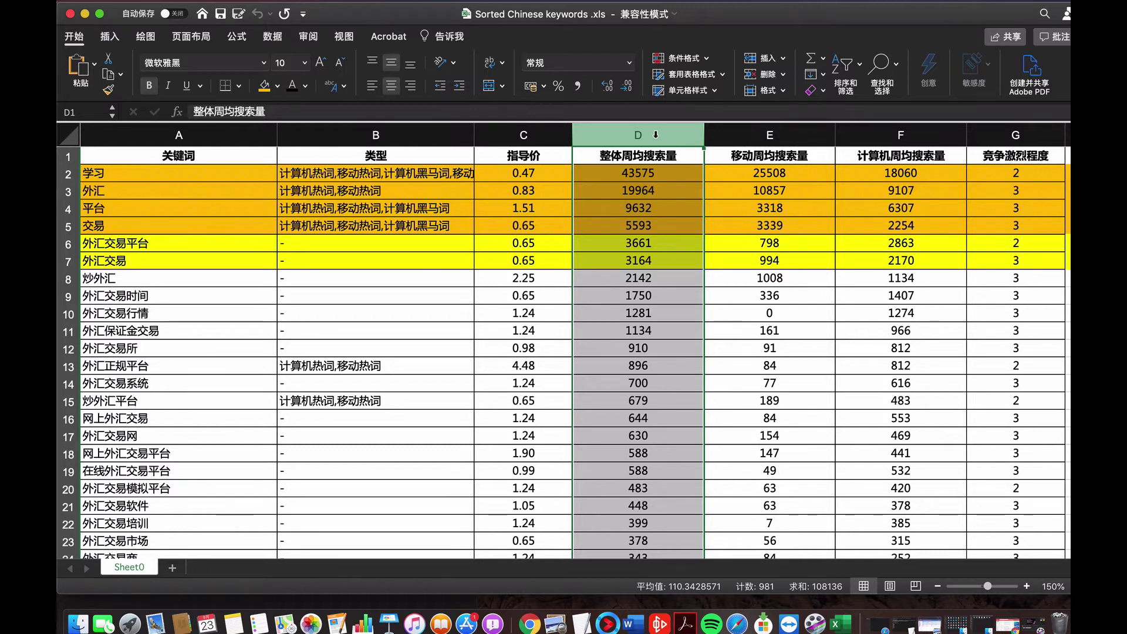
{"action": "left_click", "coordinate": [738, 135]}
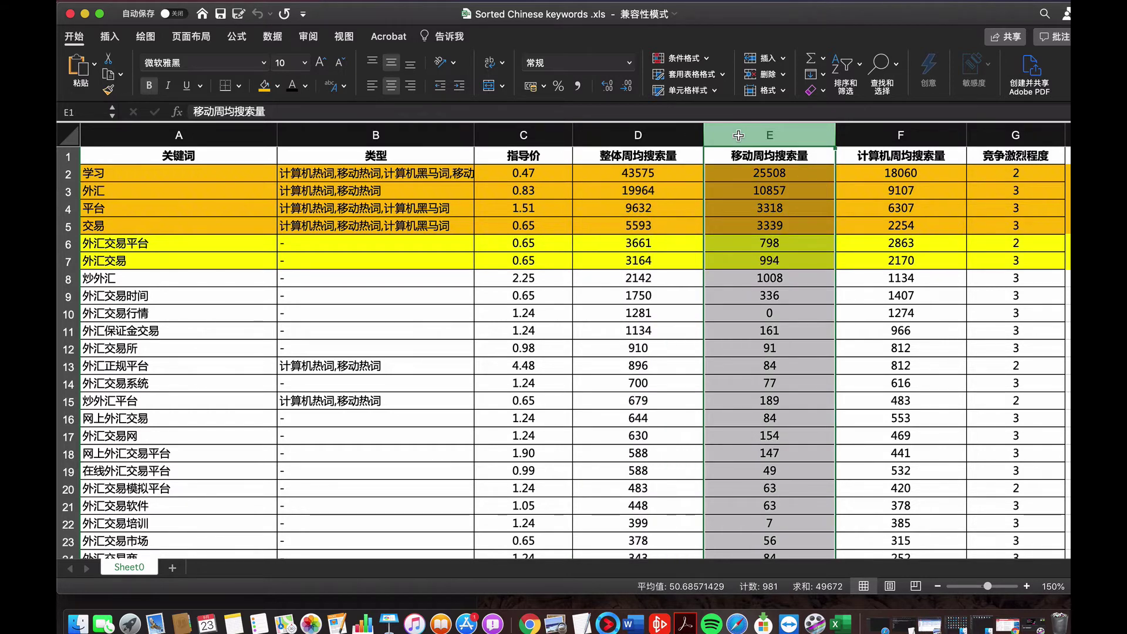
{"action": "left_click", "coordinate": [884, 141]}
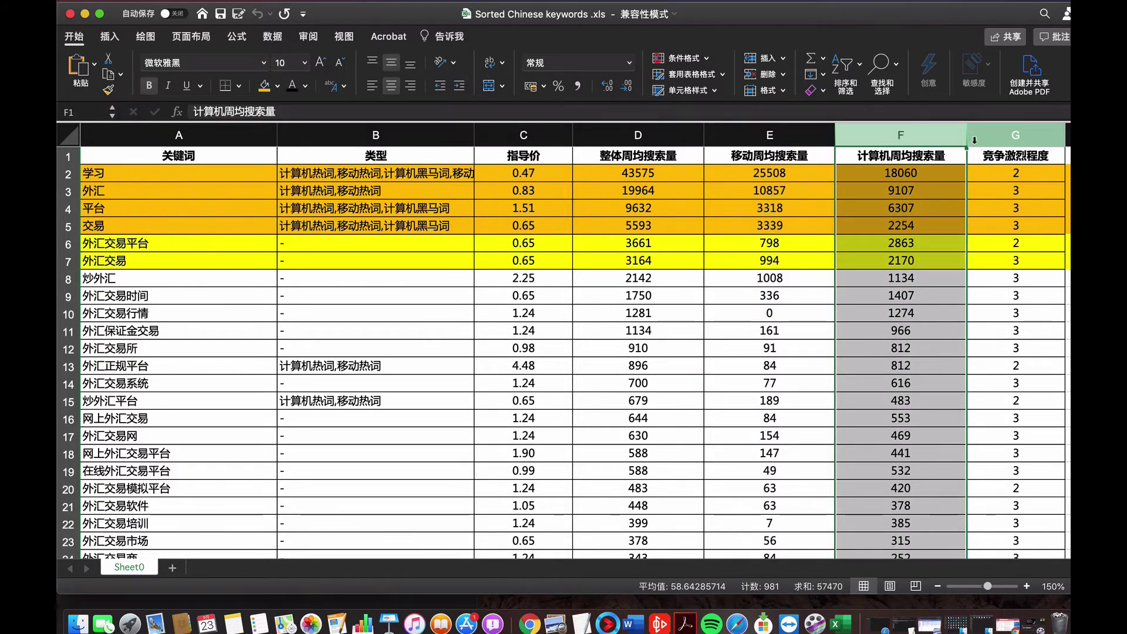
{"action": "left_click", "coordinate": [980, 138]}
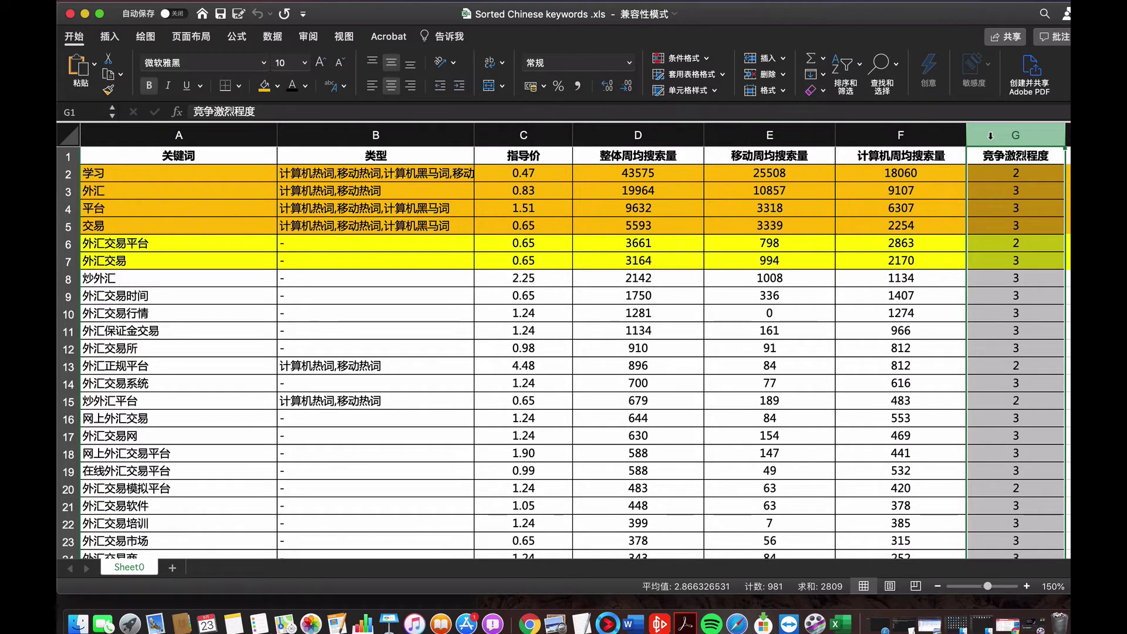
{"action": "left_click", "coordinate": [500, 136]}
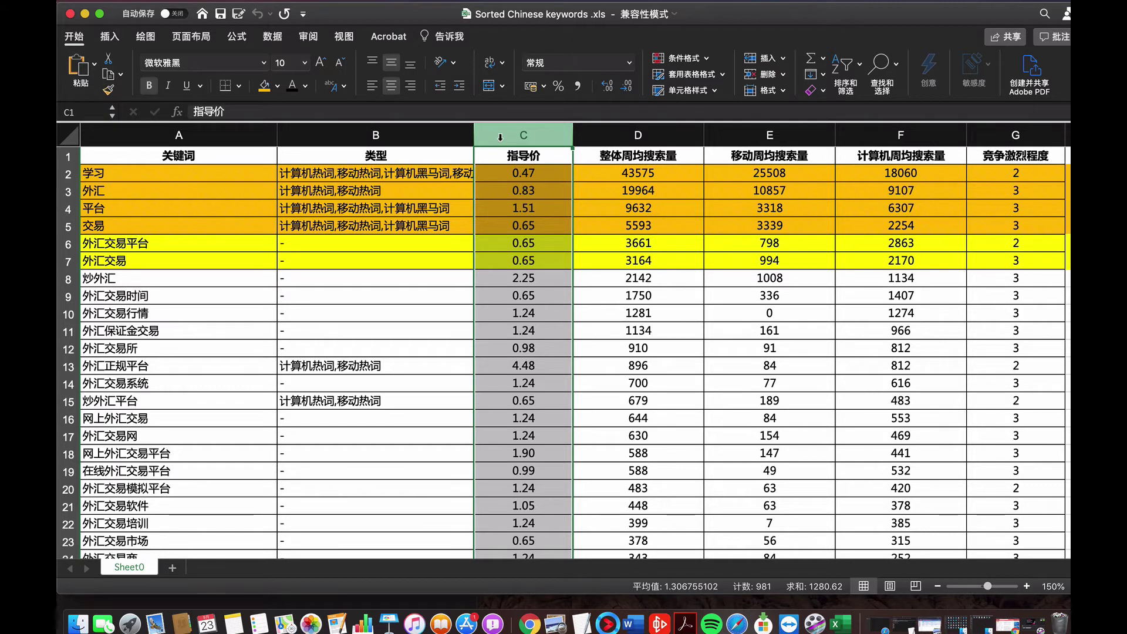
{"action": "left_click", "coordinate": [605, 136]}
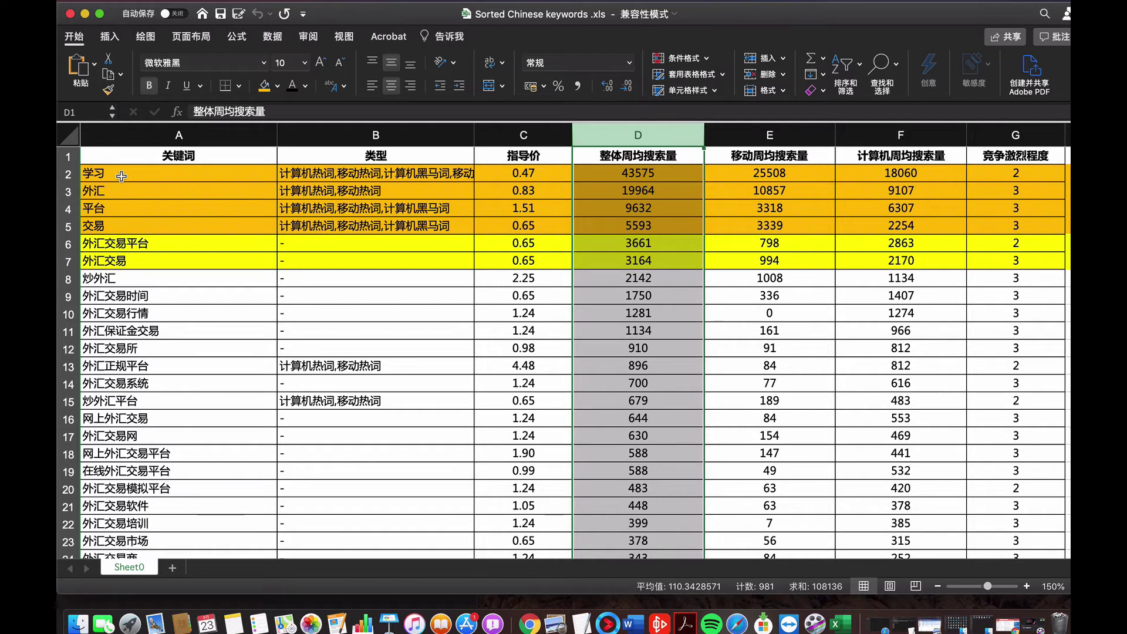
{"action": "left_click_drag", "start_coordinate": [68, 243], "coordinate": [68, 256]}
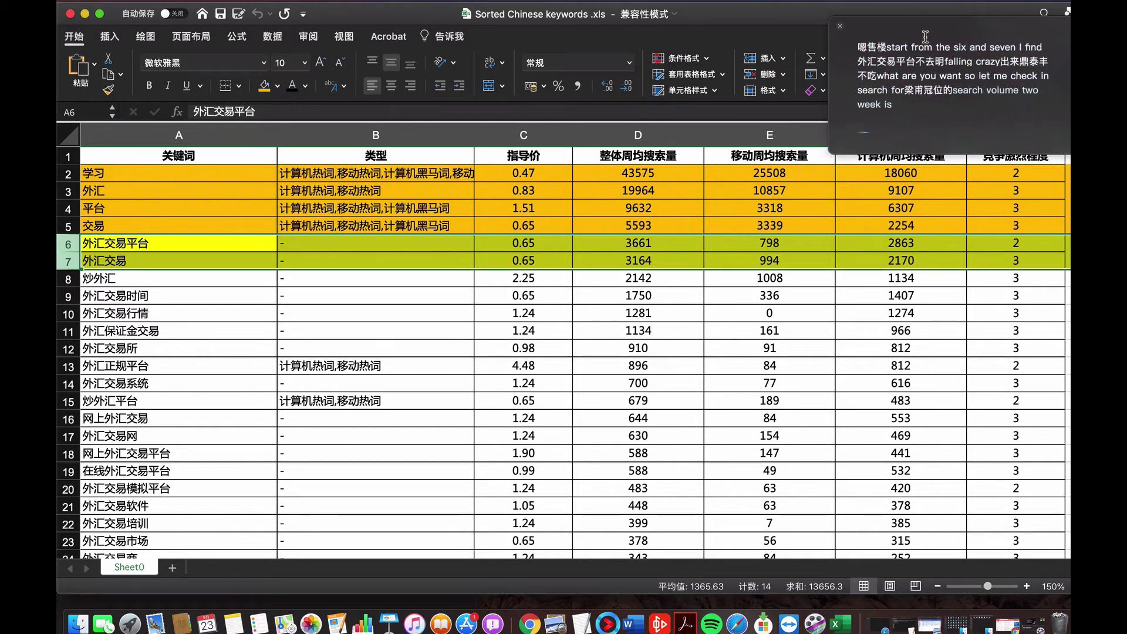
{"action": "left_click", "coordinate": [840, 26]}
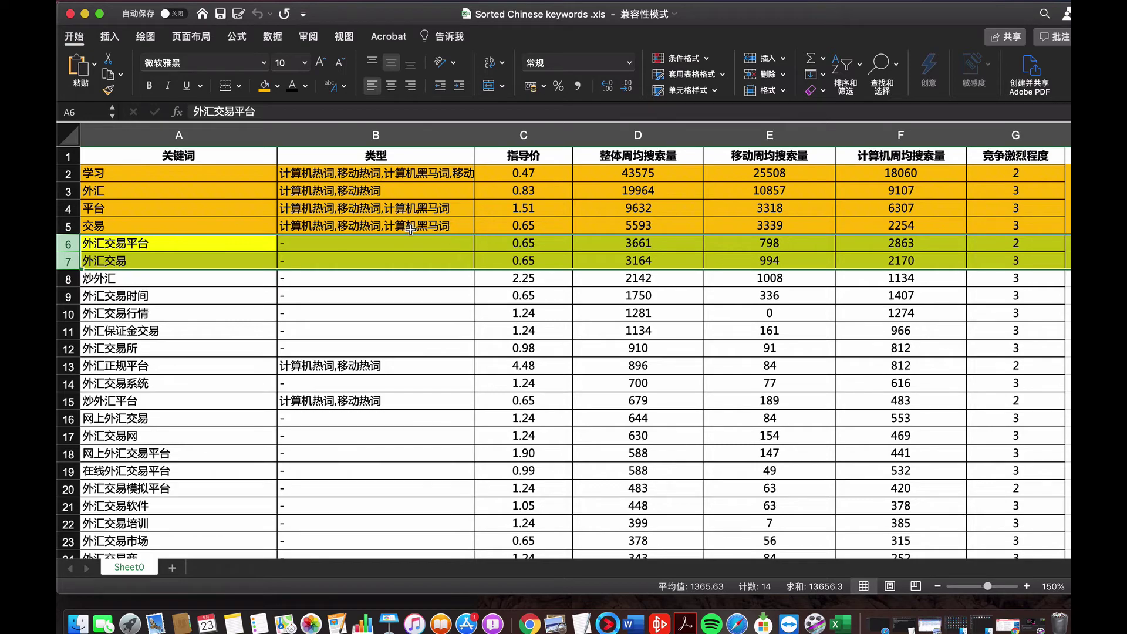
Select row 7, then bring rows 33–56 with the orange keywords into view.
{"action": "left_click_drag", "start_coordinate": [246, 260], "coordinate": [1016, 260]}
{"action": "scroll", "coordinate": [944, 377], "scroll_direction": "down", "scroll_amount": 5}
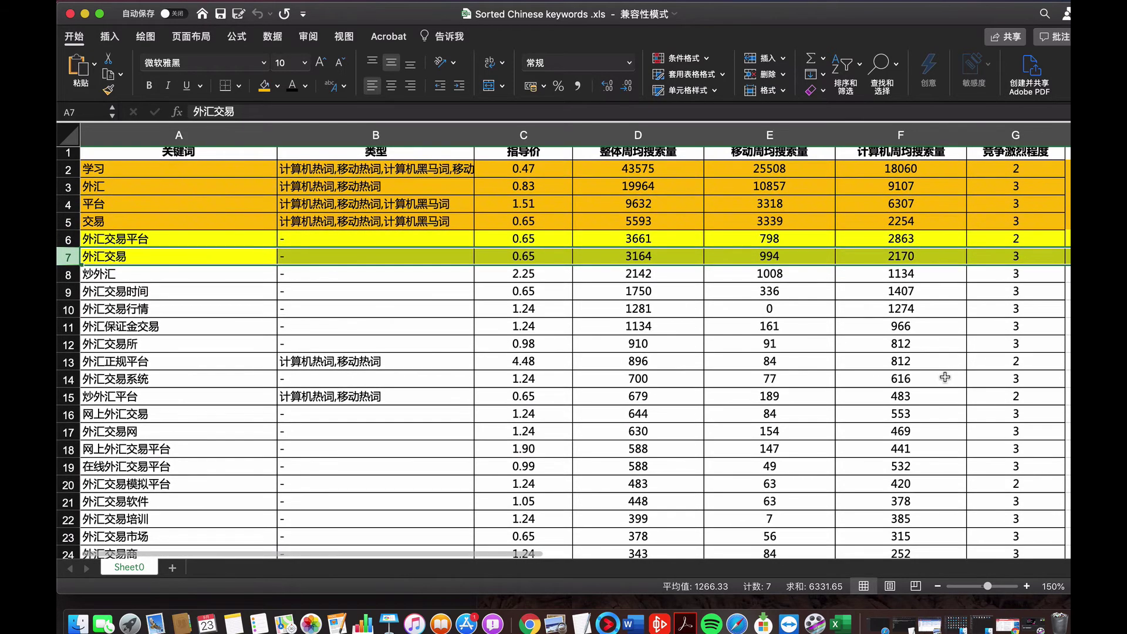
{"action": "scroll", "coordinate": [944, 376], "scroll_direction": "down", "scroll_amount": 7}
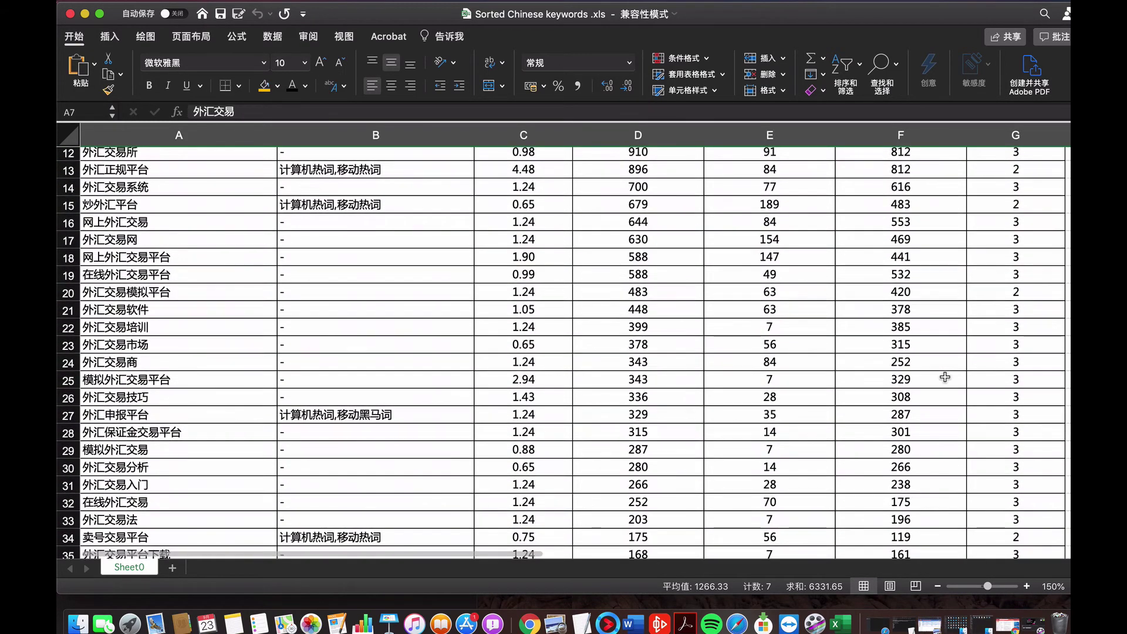
{"action": "scroll", "coordinate": [945, 377], "scroll_direction": "down", "scroll_amount": 5}
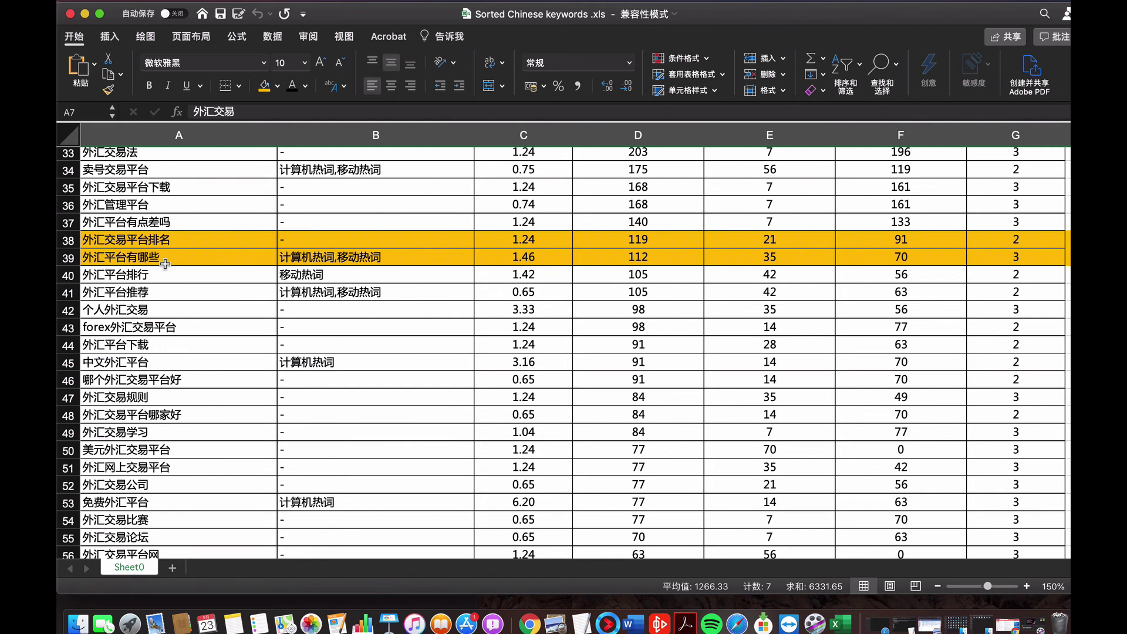
Scroll to rows 158–180 to review keywords with only 14 and 7 weekly searches.
{"action": "scroll", "coordinate": [375, 349], "scroll_direction": "up", "scroll_amount": 1}
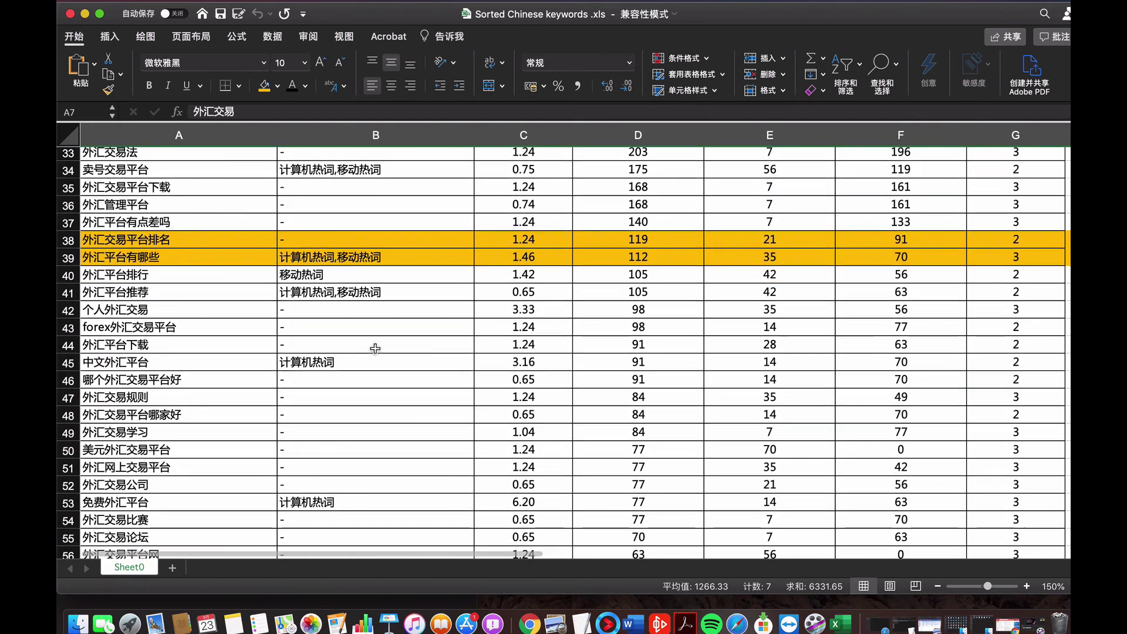
{"action": "scroll", "coordinate": [375, 349], "scroll_direction": "down", "scroll_amount": 3}
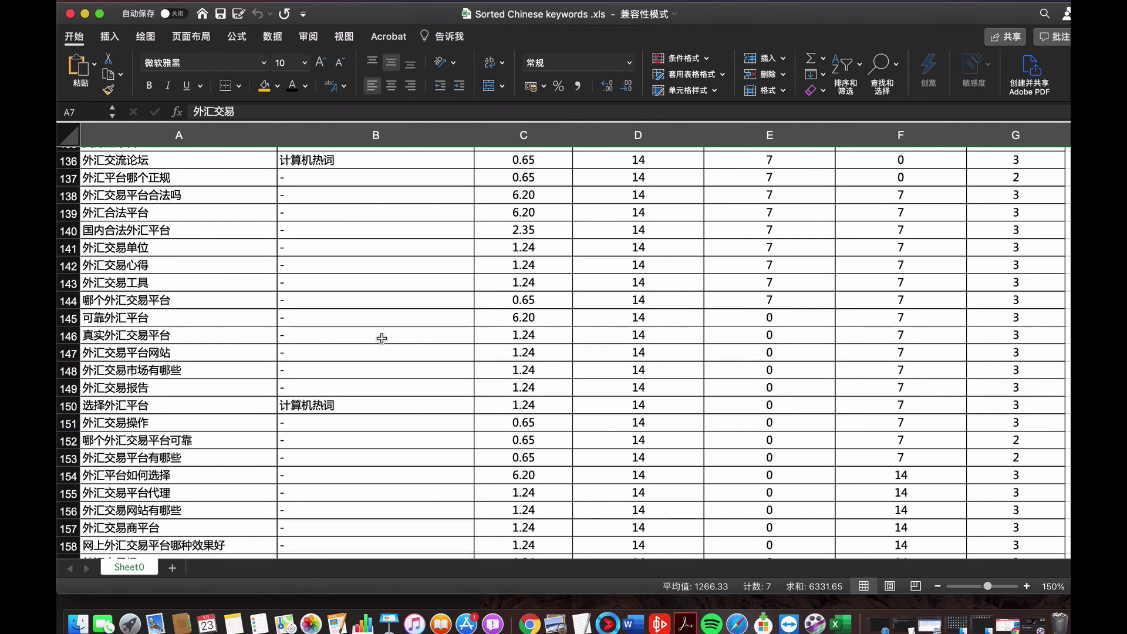
{"action": "scroll", "coordinate": [381, 338], "scroll_direction": "down", "scroll_amount": 3}
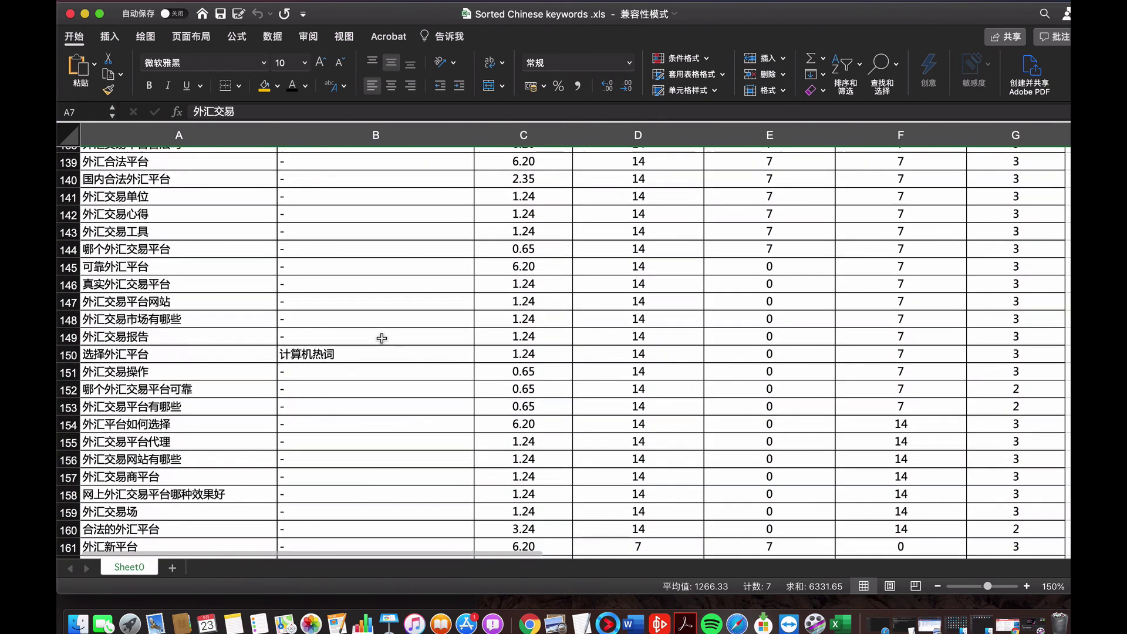
{"action": "scroll", "coordinate": [381, 338], "scroll_direction": "down", "scroll_amount": 10}
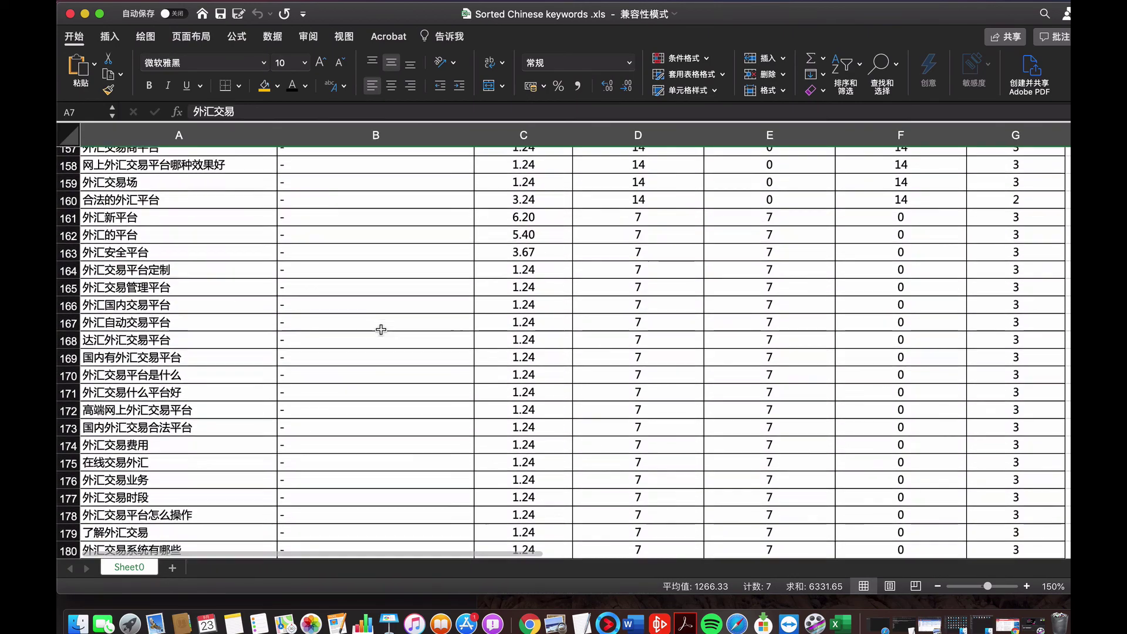